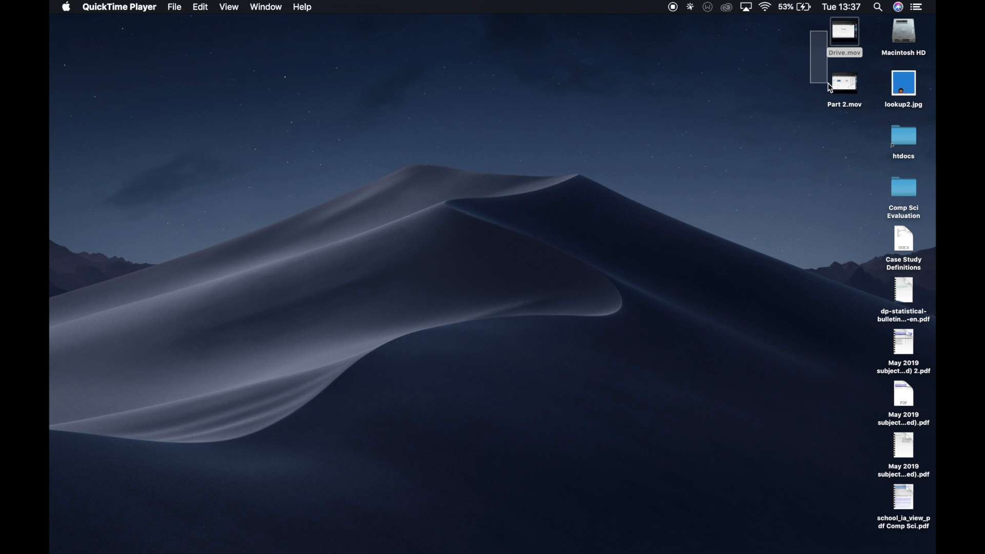
{"action": "left_click", "coordinate": [781, 79]}
{"action": "key", "text": "F1"}
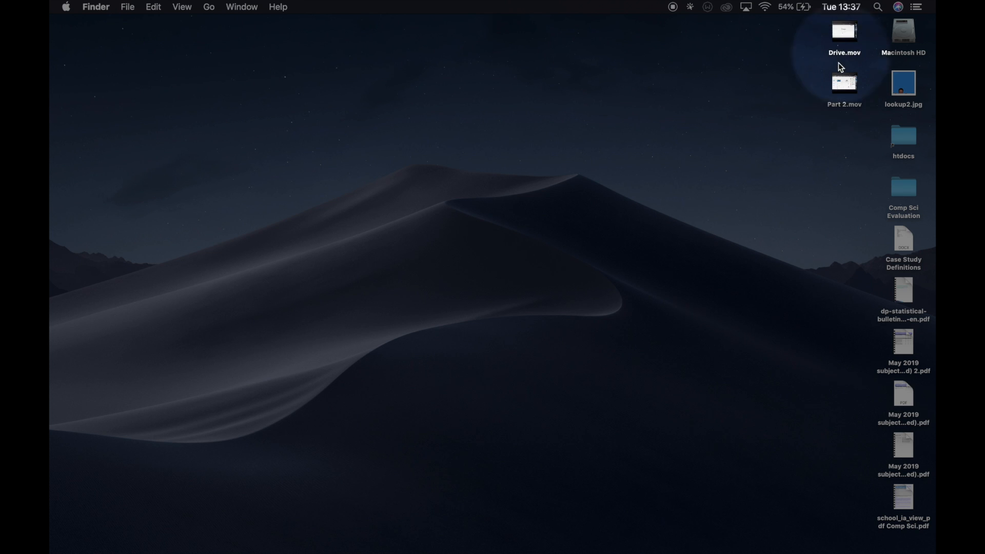
{"action": "key", "text": "F1"}
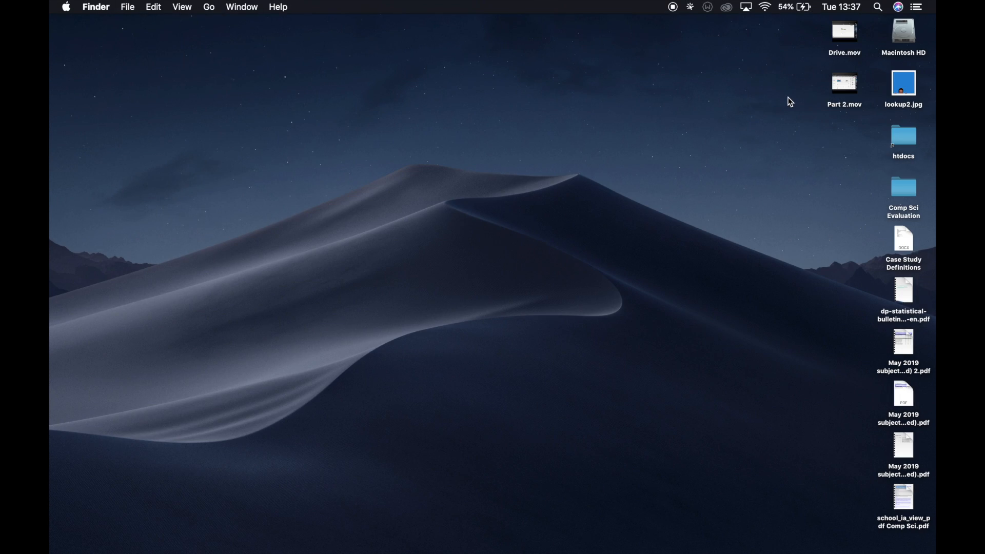
- Open iMovie, dismiss the welcome window and create a new movie project
{"action": "mouse_move", "coordinate": [251, 536]}
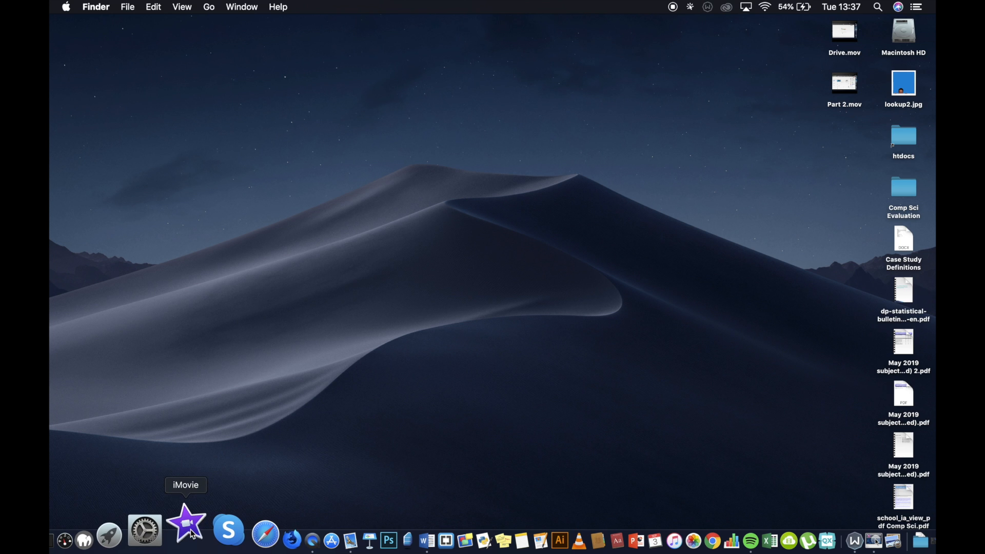
{"action": "left_click", "coordinate": [189, 530]}
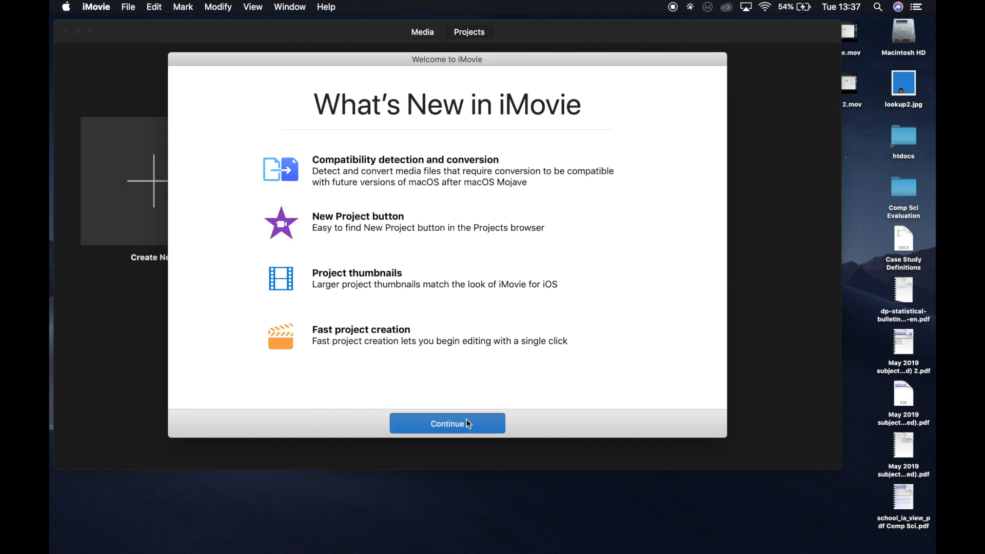
{"action": "left_click", "coordinate": [469, 424]}
{"action": "left_click", "coordinate": [169, 194]}
{"action": "left_click", "coordinate": [132, 247]}
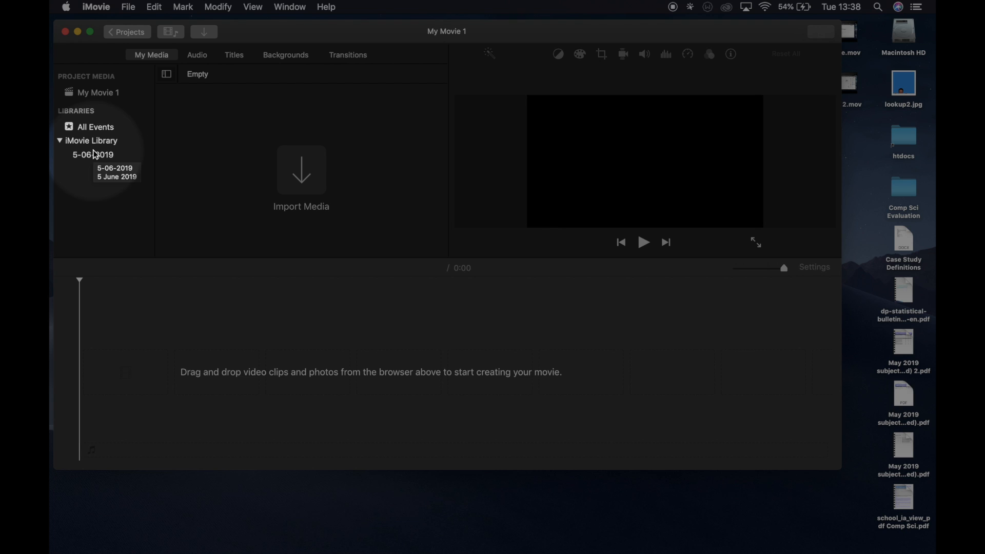
- Create a new event named Google Drive in the iMovie Library
{"action": "left_click", "coordinate": [103, 154]}
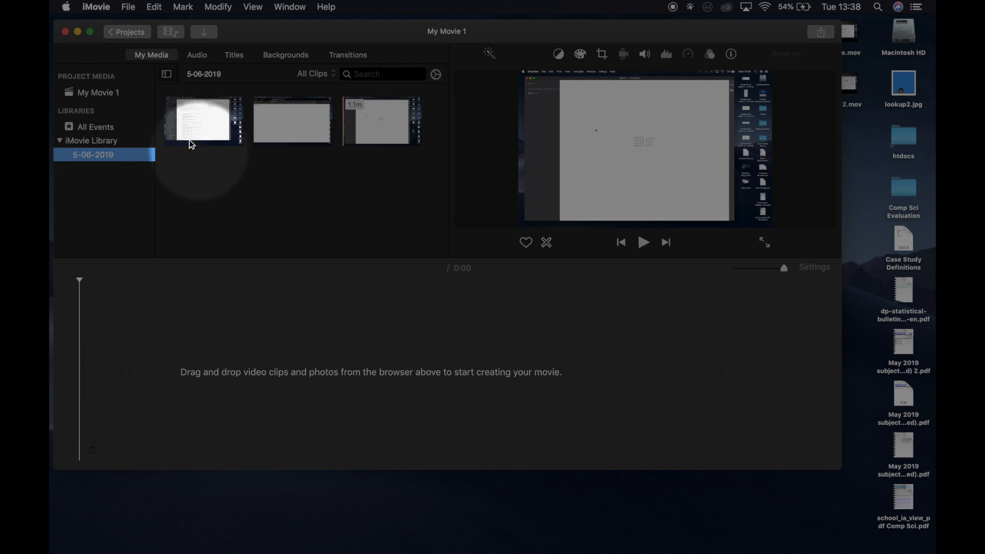
{"action": "left_click", "coordinate": [194, 131]}
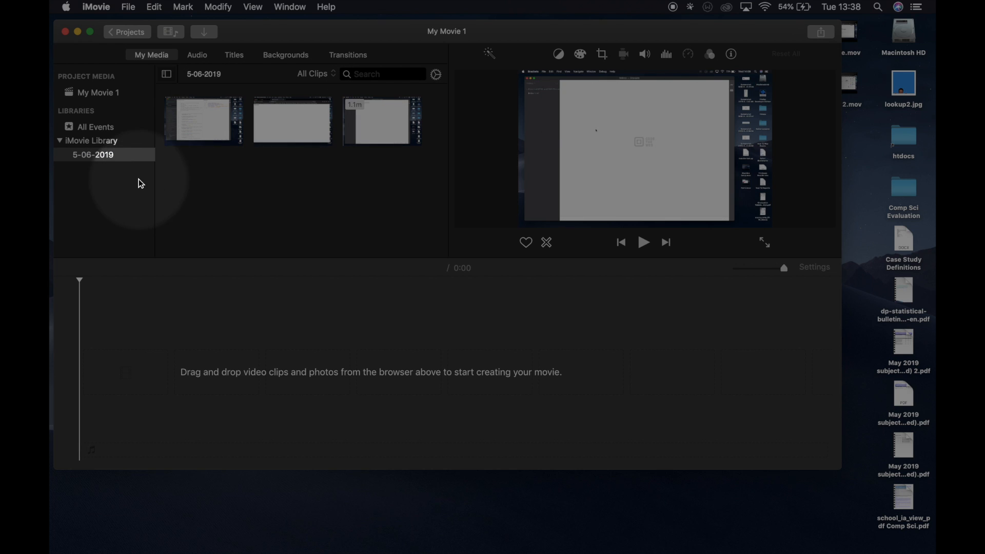
{"action": "left_click", "coordinate": [88, 143]}
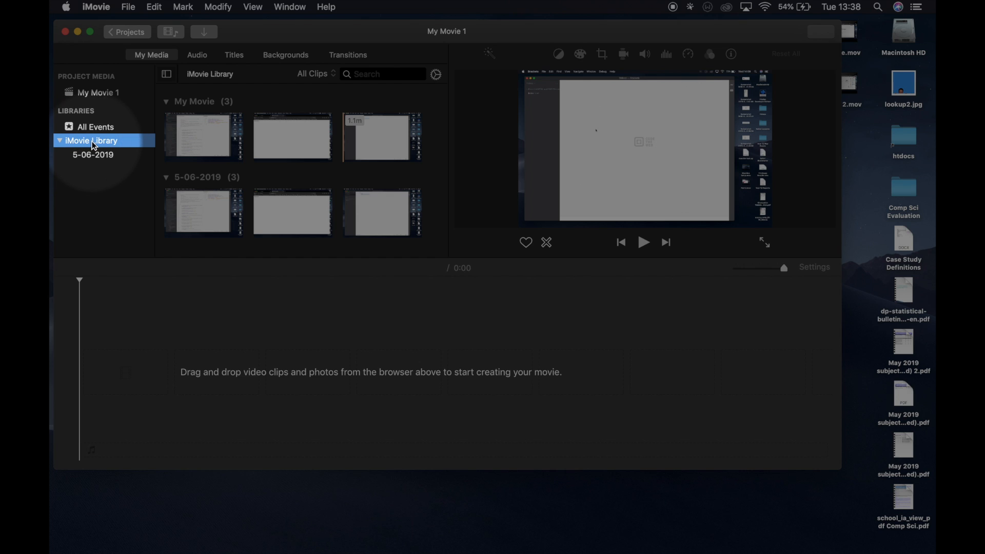
{"action": "right_click", "coordinate": [95, 147]}
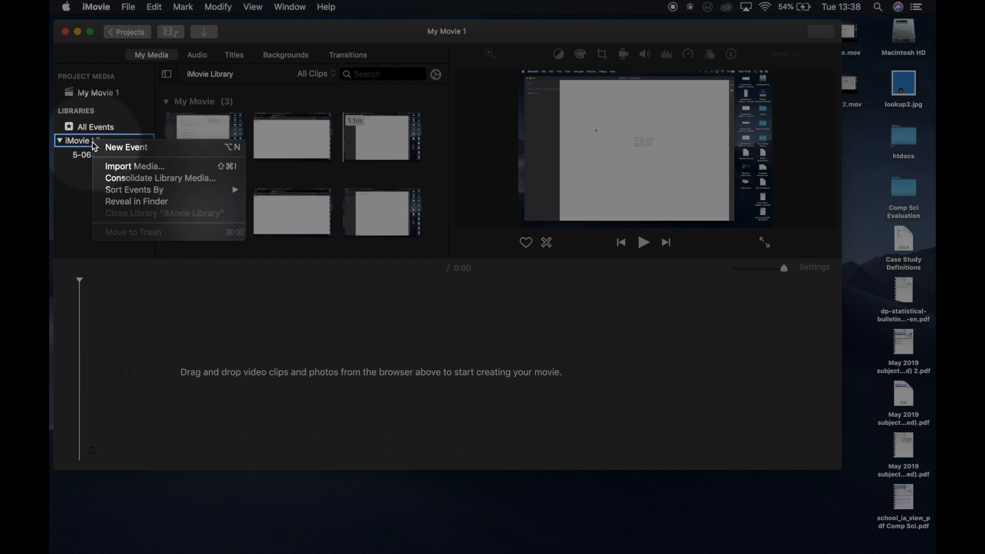
{"action": "left_click", "coordinate": [111, 148]}
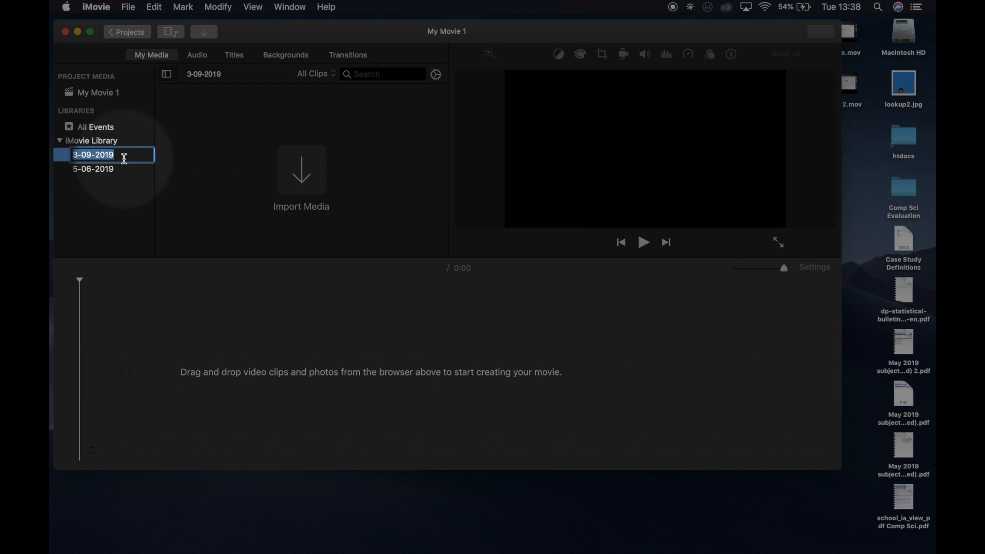
{"action": "type", "text": "Google Drive"}
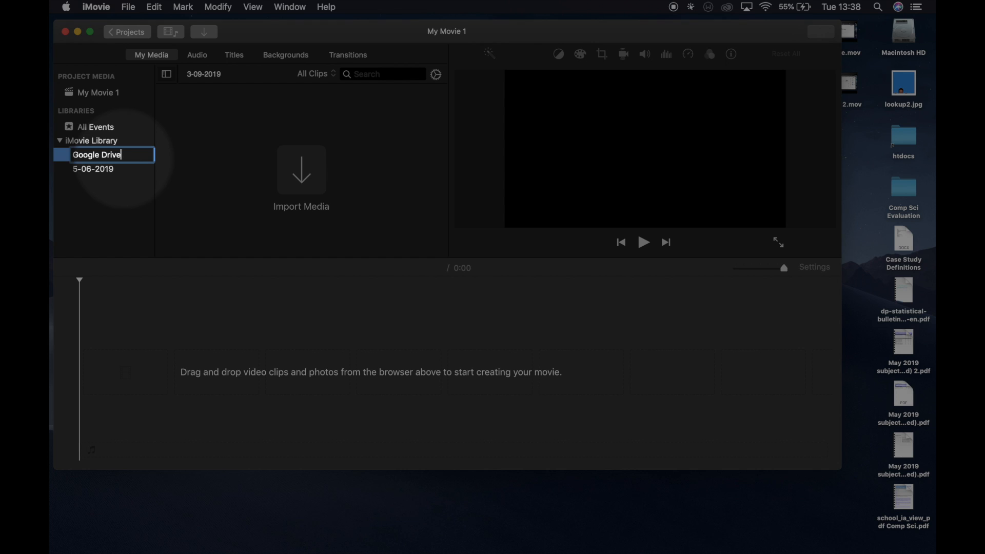
{"action": "key", "text": "Return"}
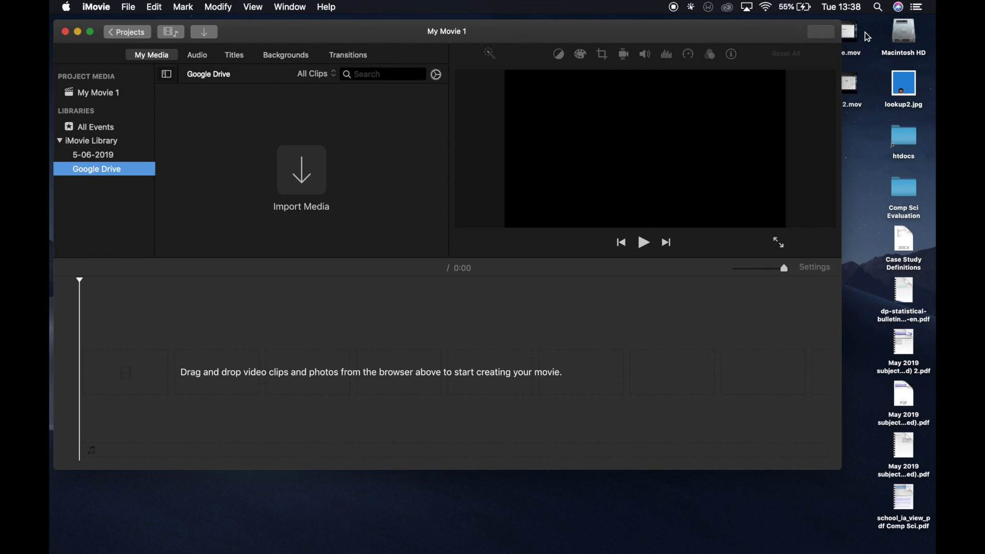
- Import Drive.mov and Part 2.mov from the desktop into the Google Drive event and compare it with the 5-06-2019 event
{"action": "left_click_drag", "start_coordinate": [865, 33], "coordinate": [850, 83]}
{"action": "left_click_drag", "start_coordinate": [853, 40], "coordinate": [292, 157]}
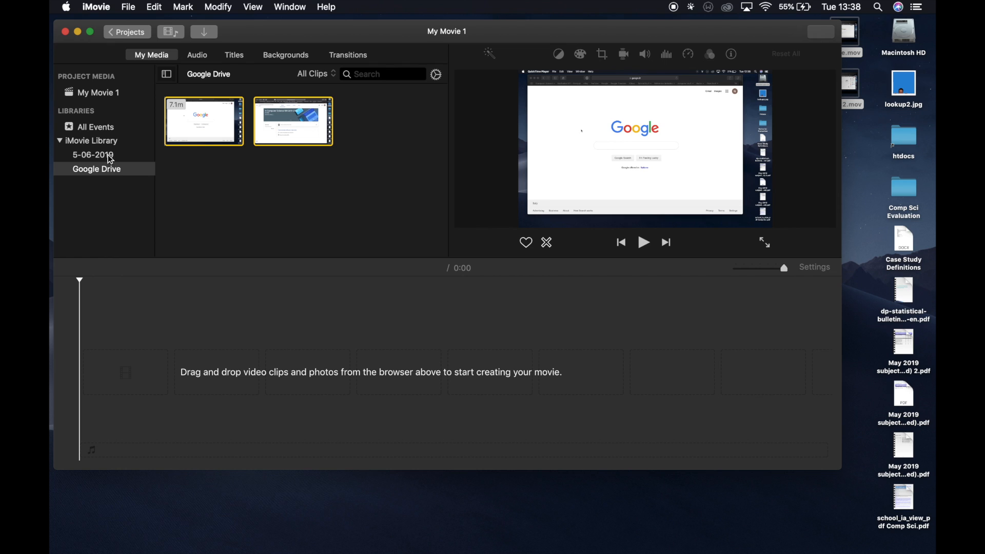
{"action": "left_click", "coordinate": [107, 155]}
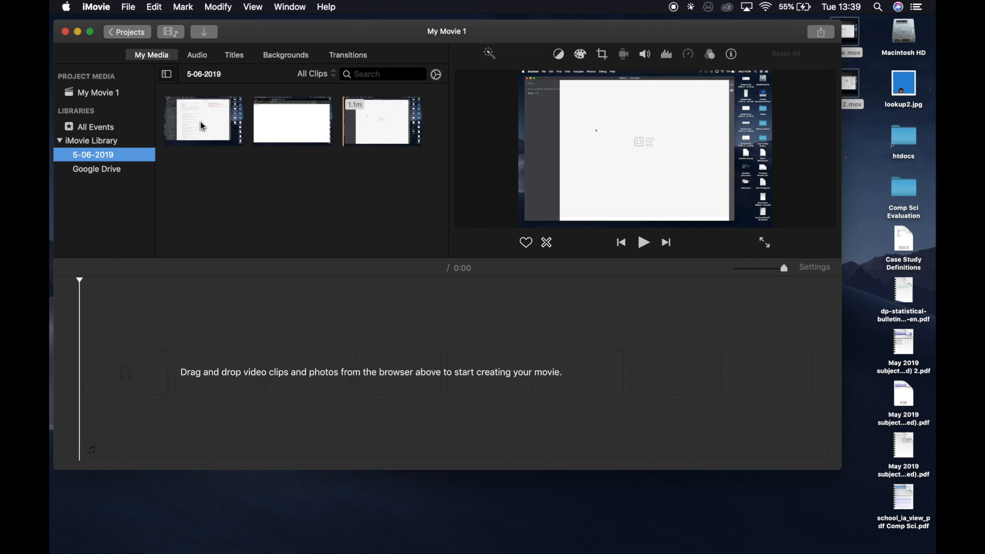
{"action": "left_click", "coordinate": [97, 183]}
{"action": "left_click", "coordinate": [122, 169]}
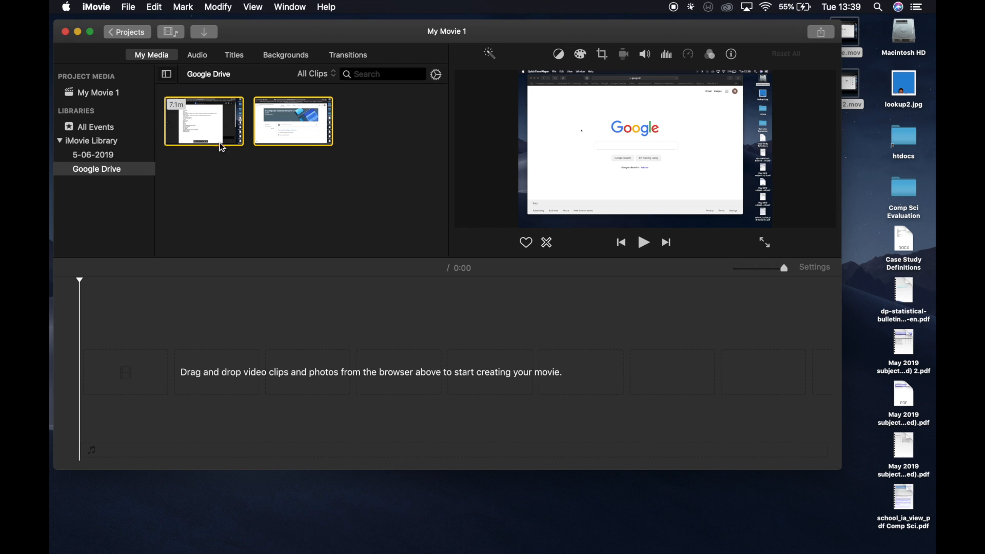
{"action": "left_click", "coordinate": [286, 186]}
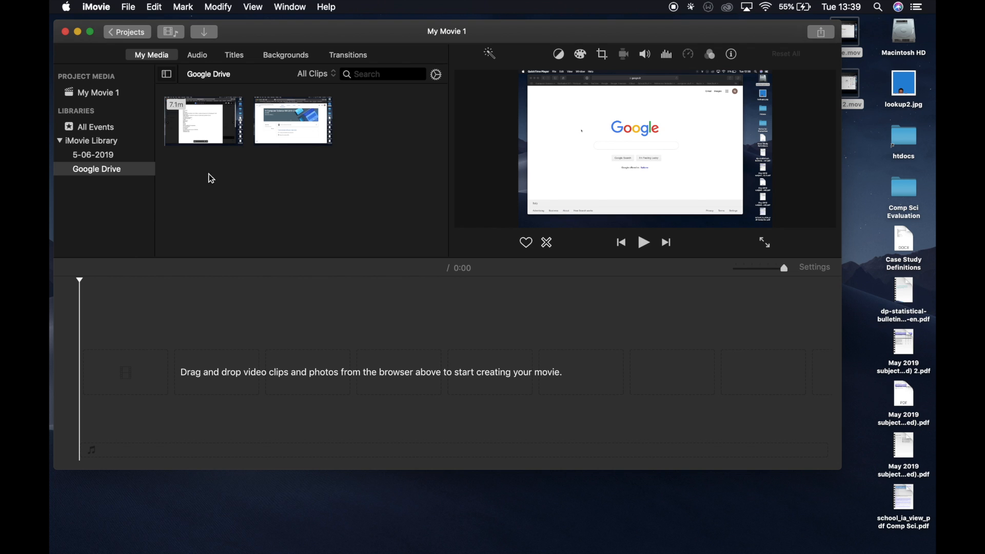
- Add the first clip of the Google Drive event to the start of the empty timeline
{"action": "left_click", "coordinate": [230, 121]}
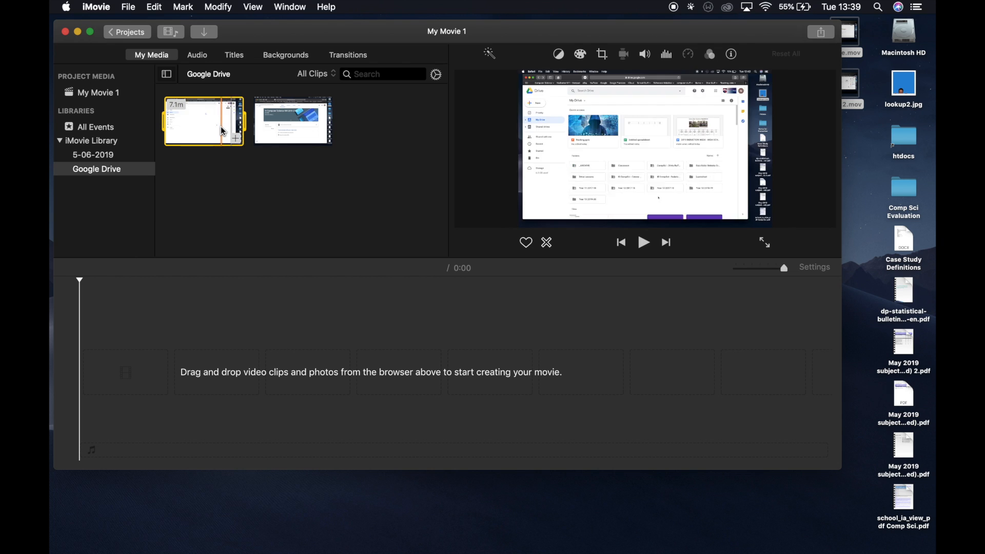
{"action": "left_click", "coordinate": [218, 194]}
{"action": "left_click_drag", "start_coordinate": [205, 134], "coordinate": [140, 380]}
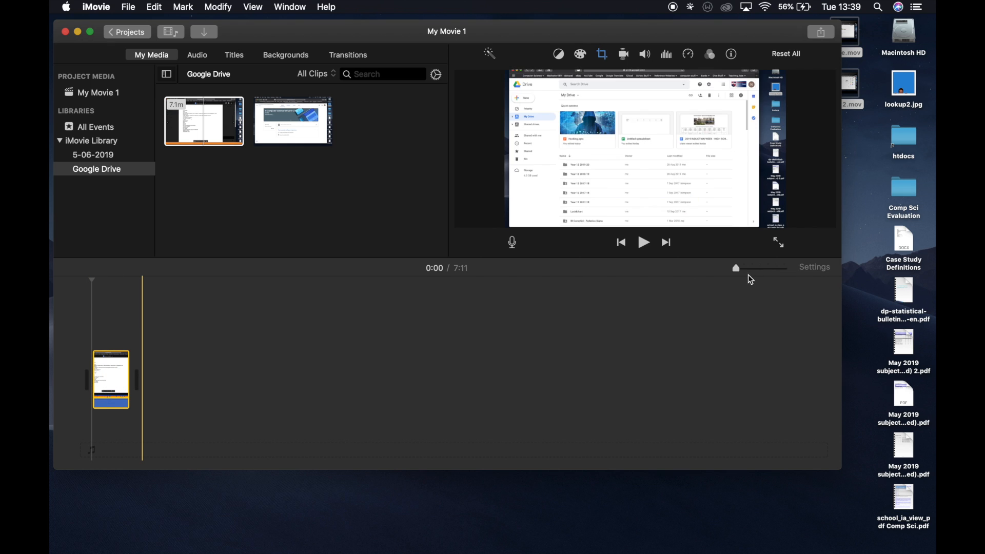
{"action": "key", "text": "F1"}
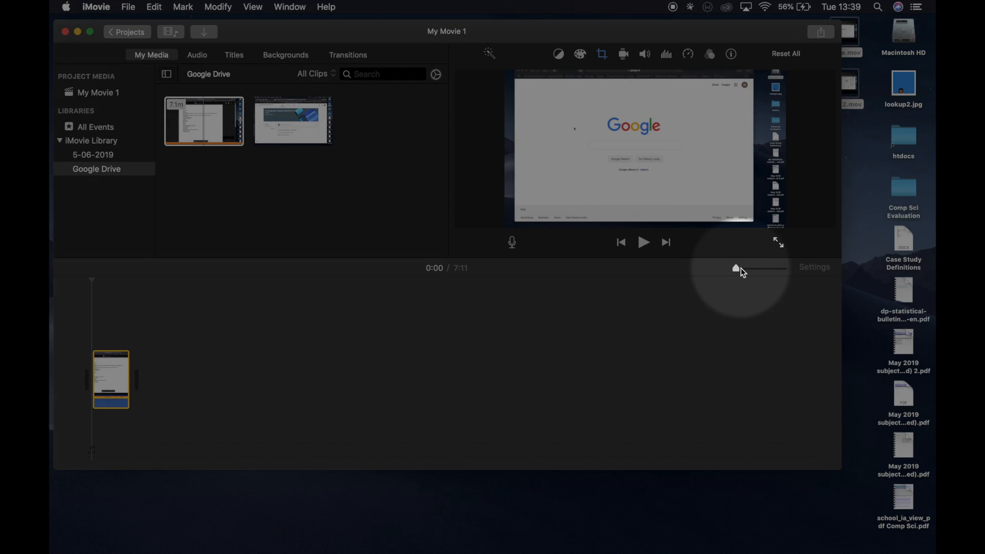
{"action": "mouse_move", "coordinate": [741, 269]}
{"action": "left_mouse_down"}
{"action": "mouse_move", "coordinate": [752, 267]}
{"action": "mouse_move", "coordinate": [744, 268]}
{"action": "left_mouse_up"}
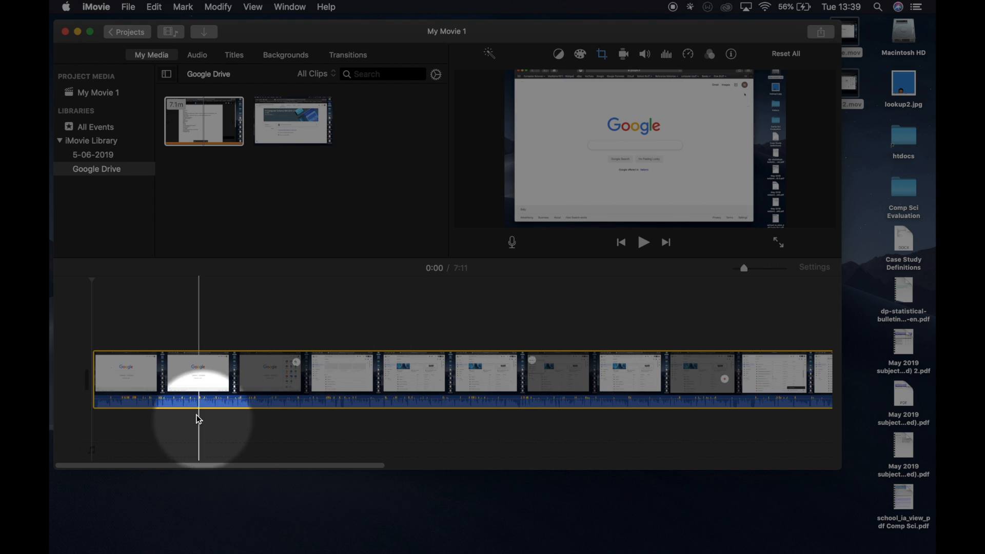
- Append the event's second clip to the timeline directly after the end of the first clip
{"action": "scroll", "coordinate": [514, 390], "scroll_direction": "right", "scroll_amount": 10}
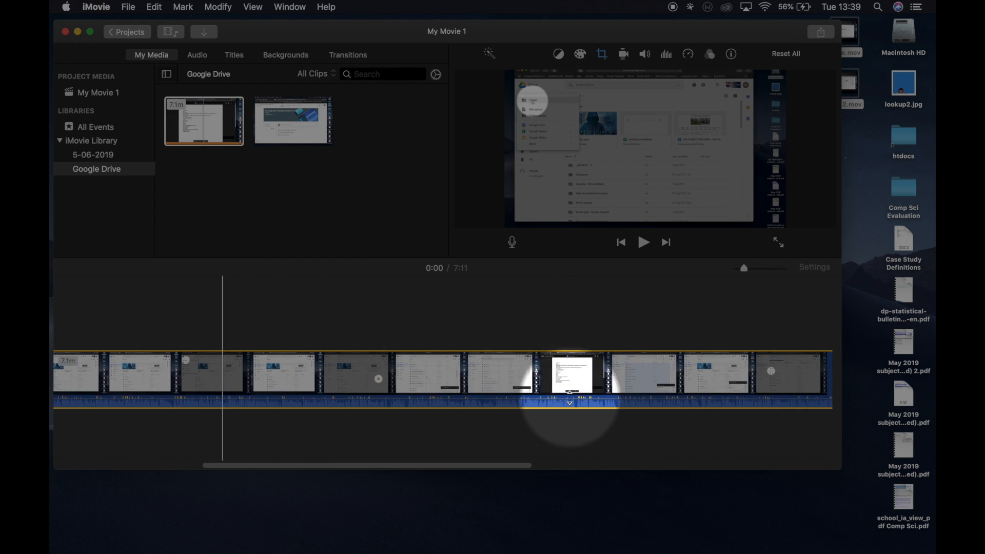
{"action": "scroll", "coordinate": [570, 401], "scroll_direction": "left", "scroll_amount": 15}
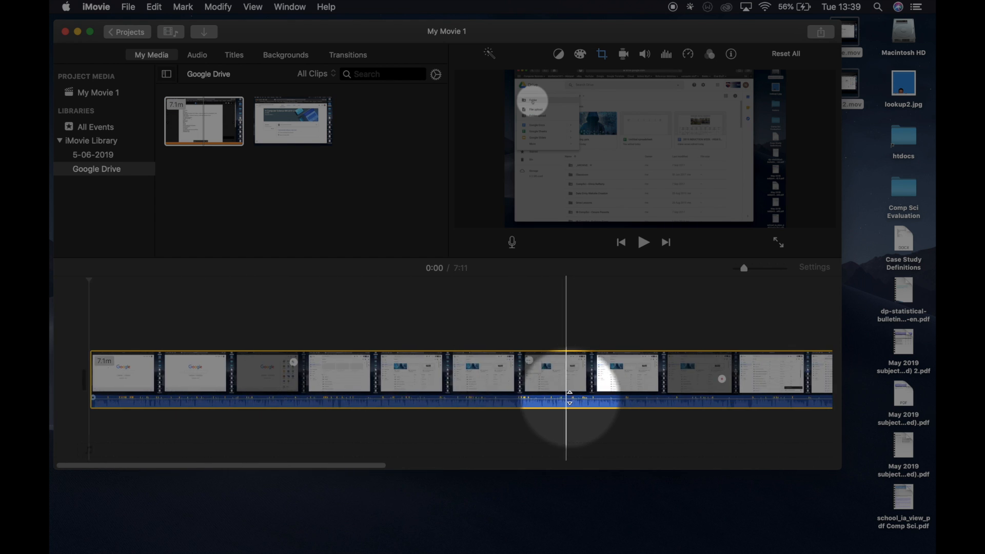
{"action": "scroll", "coordinate": [450, 362], "scroll_direction": "right", "scroll_amount": 10}
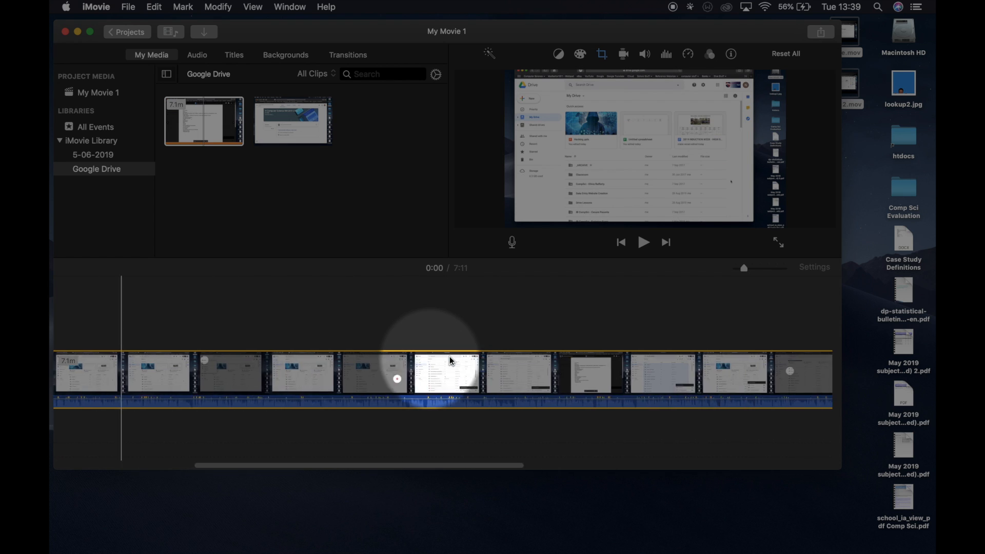
{"action": "scroll", "coordinate": [442, 362], "scroll_direction": "right", "scroll_amount": 5}
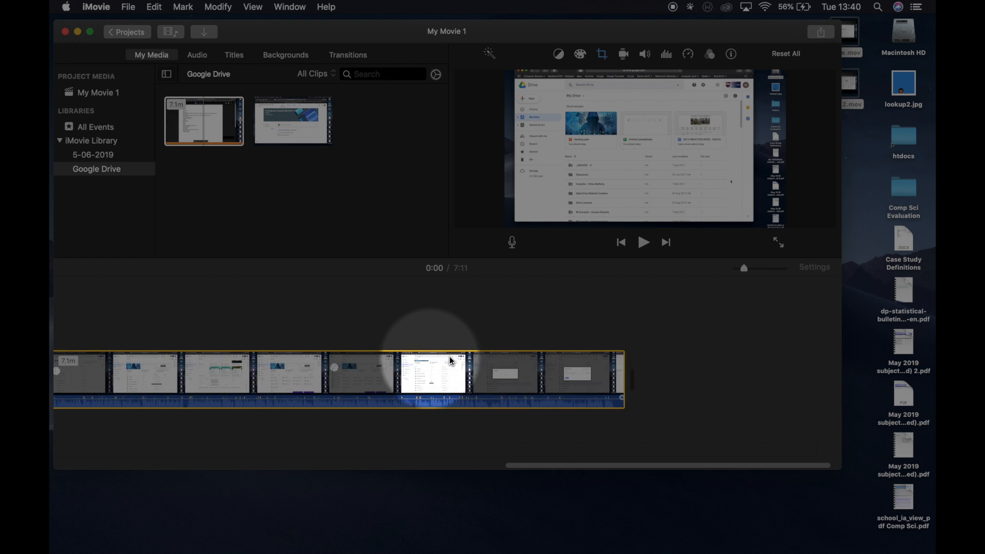
{"action": "left_click", "coordinate": [283, 131]}
{"action": "left_click_drag", "start_coordinate": [284, 131], "coordinate": [682, 378]}
{"action": "scroll", "coordinate": [682, 379], "scroll_direction": "right", "scroll_amount": 5}
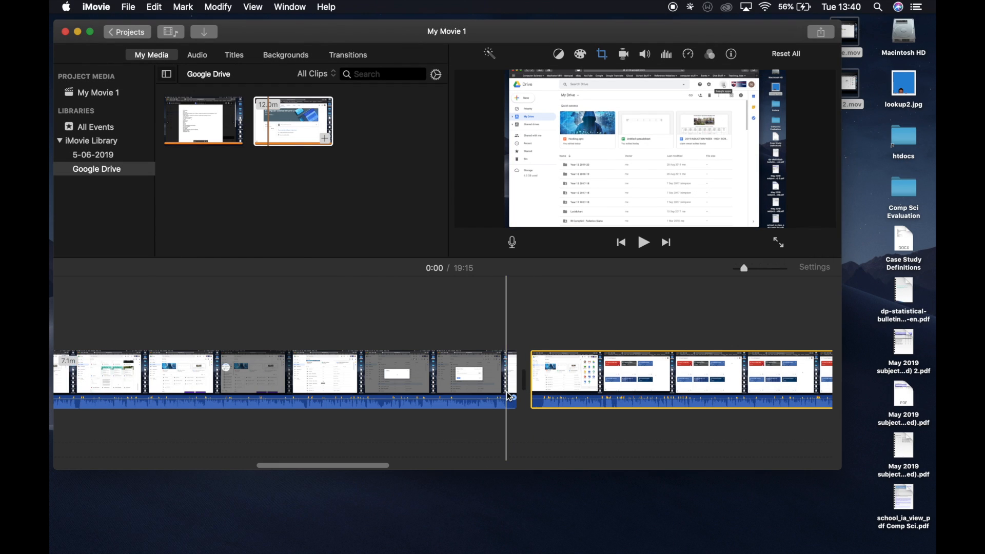
- Play the last seconds of the first timeline clip and split that clip at 7:09
{"action": "left_click", "coordinate": [498, 332]}
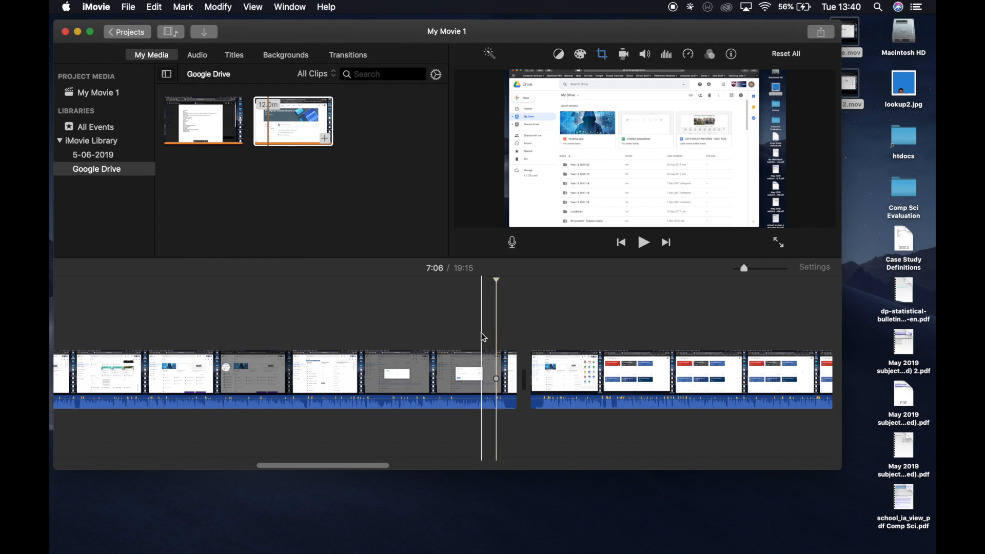
{"action": "left_click", "coordinate": [493, 336]}
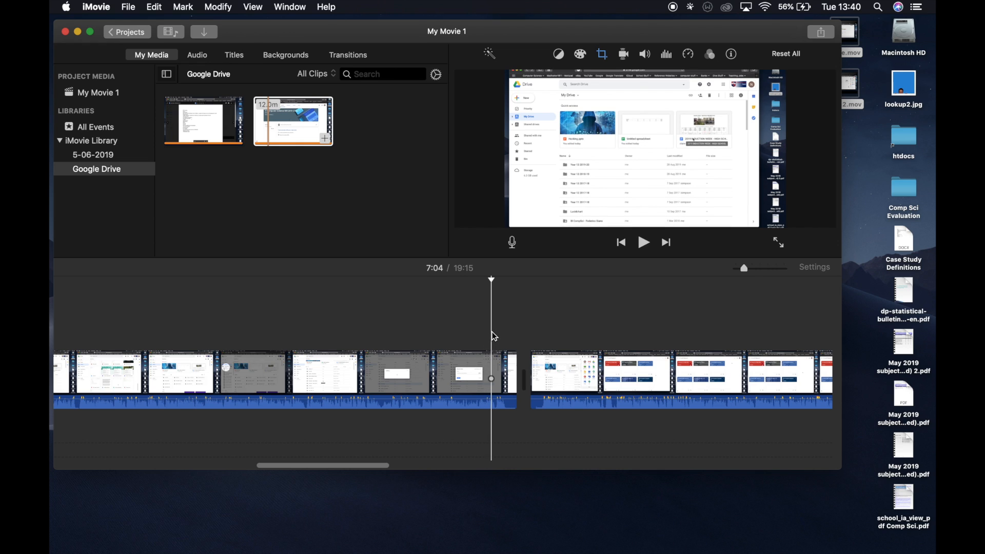
{"action": "key", "text": "space"}
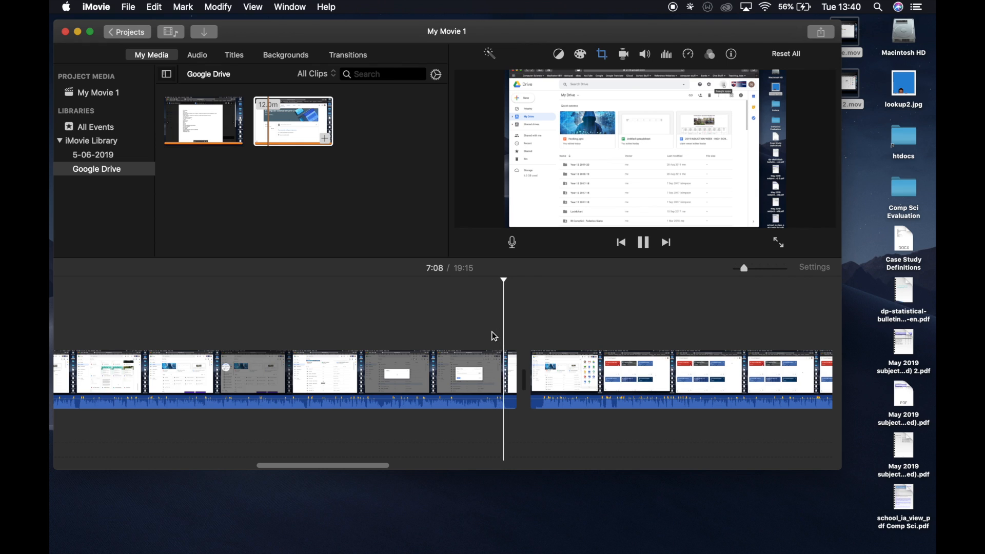
{"action": "key", "text": "space"}
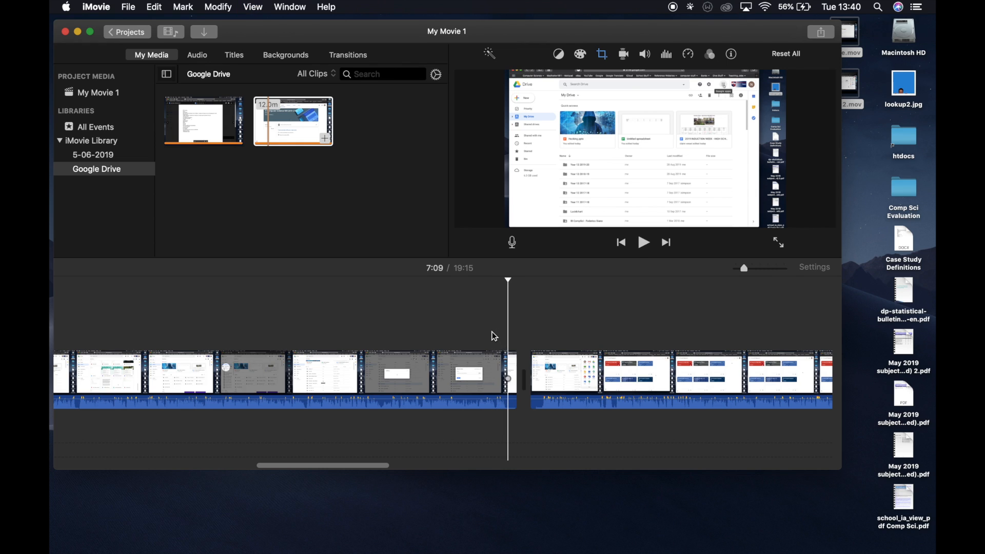
{"action": "left_click", "coordinate": [510, 366]}
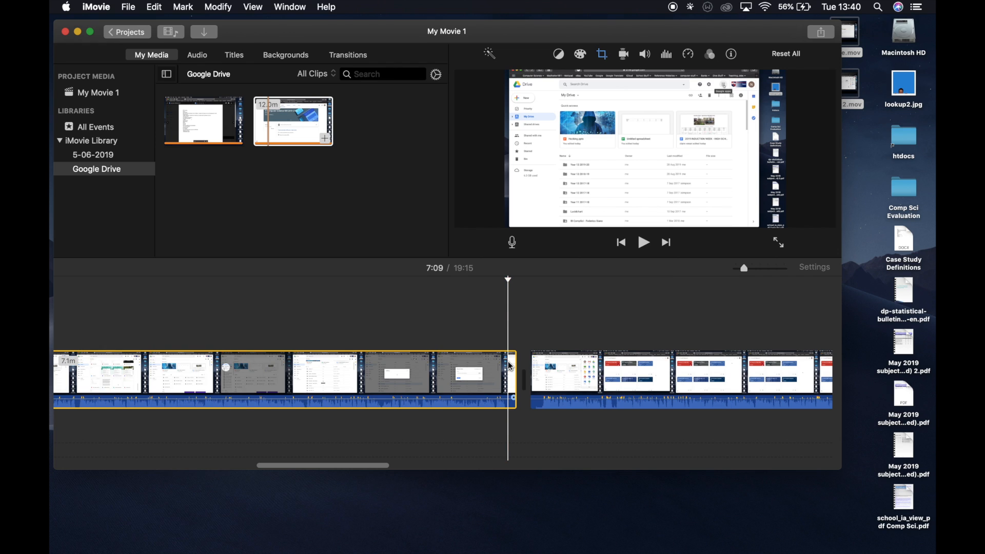
{"action": "key", "text": "super+b"}
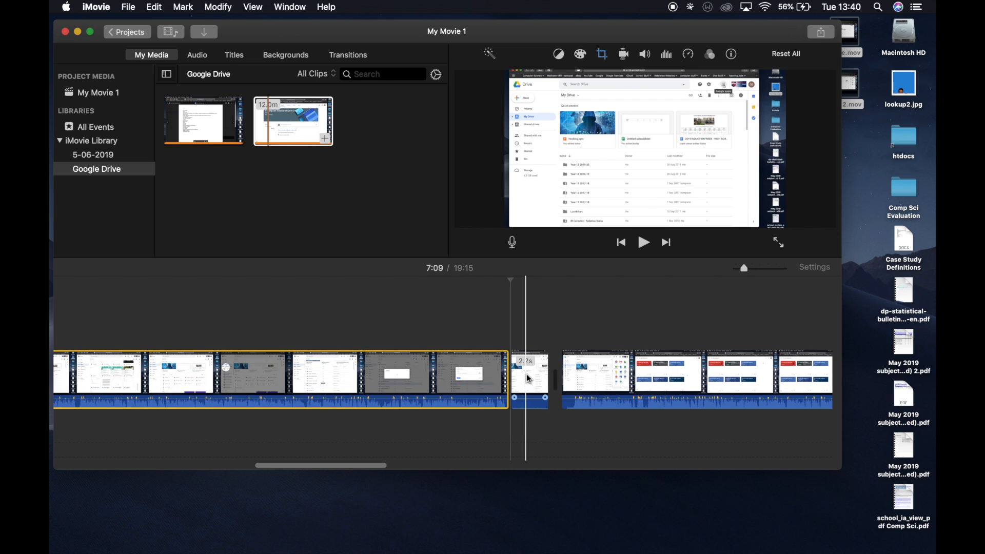
- Delete the short leftover piece after the split and play the transition into the second clip
{"action": "left_click", "coordinate": [527, 374]}
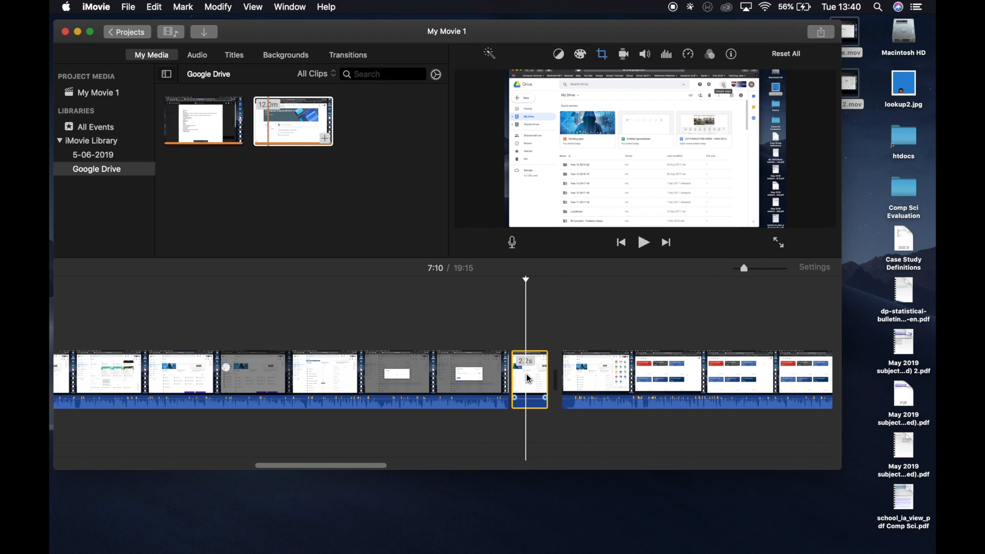
{"action": "key", "text": "Delete"}
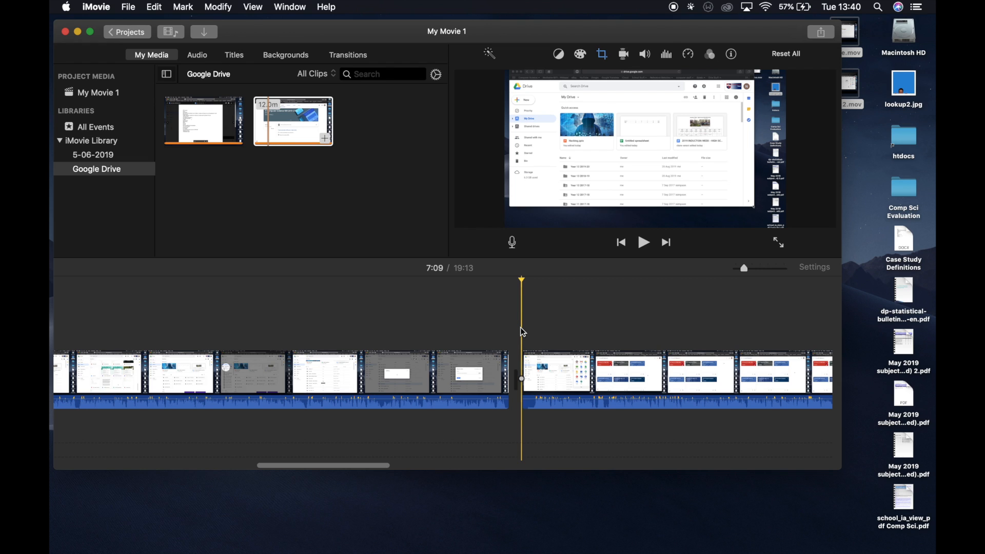
{"action": "key", "text": "space"}
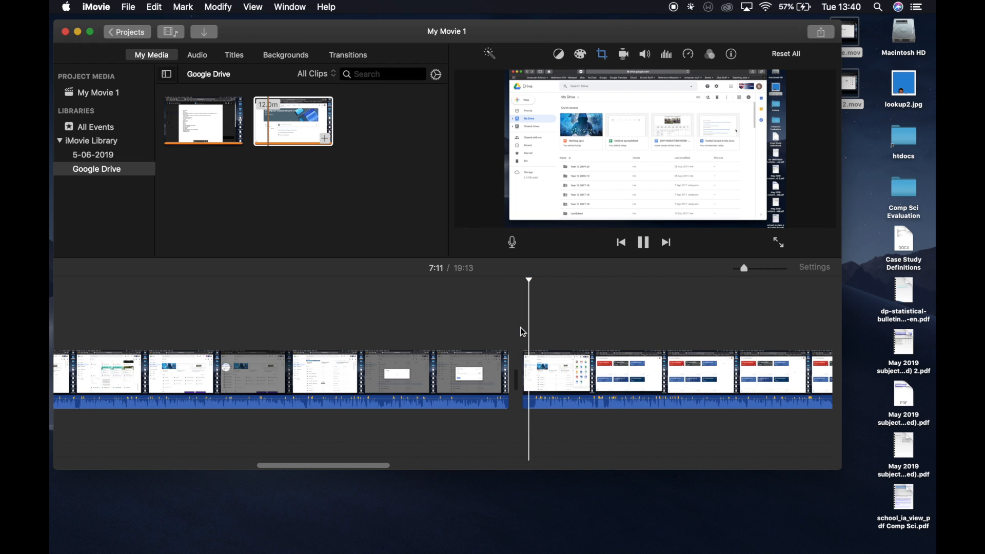
{"action": "key", "text": "space"}
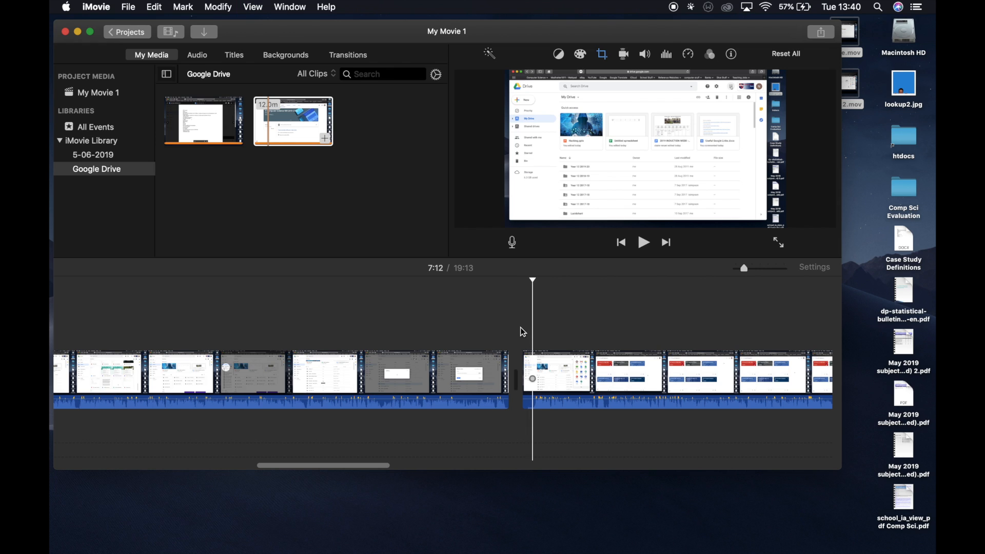
- Split off and delete the first 2.9 seconds of the second timeline clip, and play the join between the two clips
{"action": "left_click", "coordinate": [536, 362]}
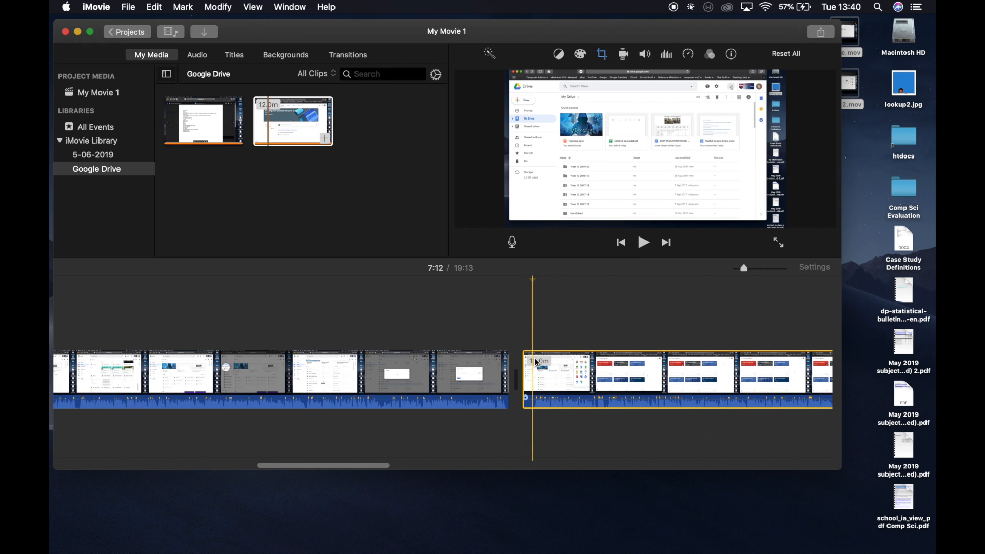
{"action": "key", "text": "super+b"}
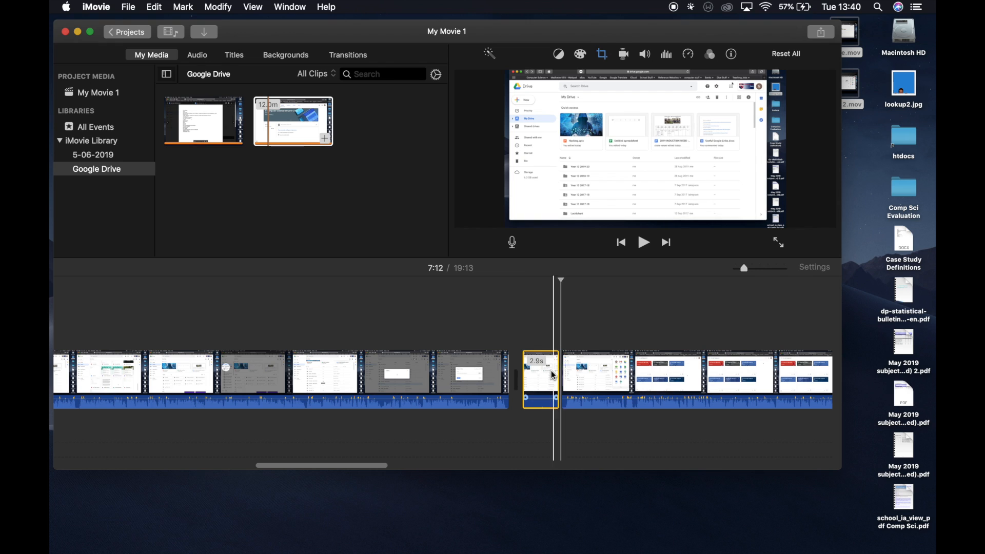
{"action": "left_click", "coordinate": [539, 371]}
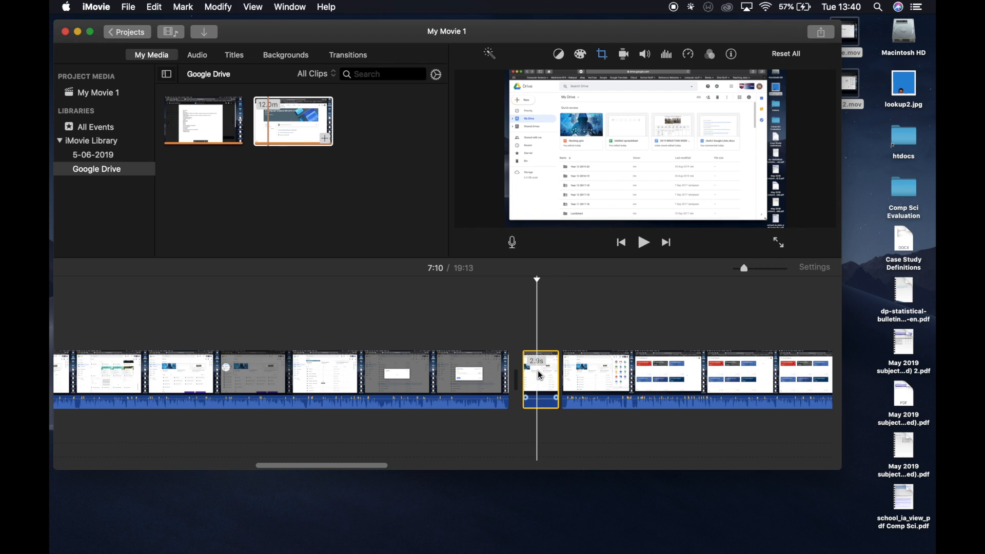
{"action": "key", "text": "Delete"}
{"action": "left_click", "coordinate": [500, 321]}
{"action": "key", "text": "space"}
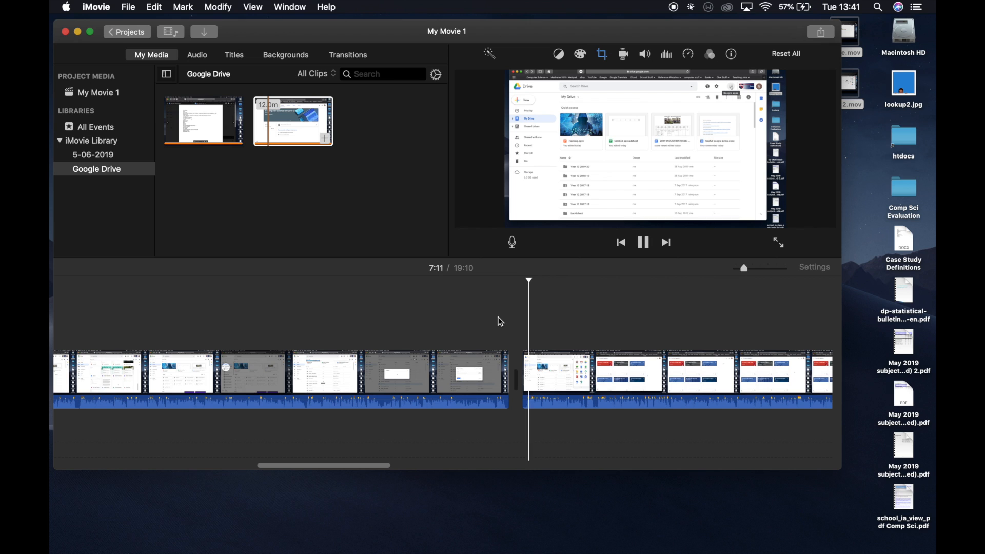
{"action": "key", "text": "space"}
- Return to the projects overview and save the movie project under the name Google Drive
{"action": "left_click", "coordinate": [130, 36]}
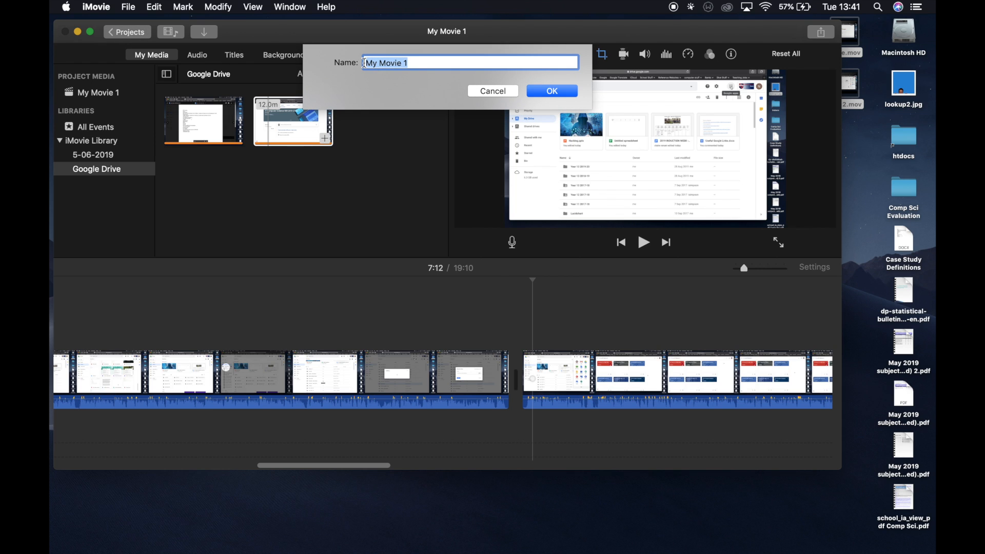
{"action": "type", "text": "Google Drive"}
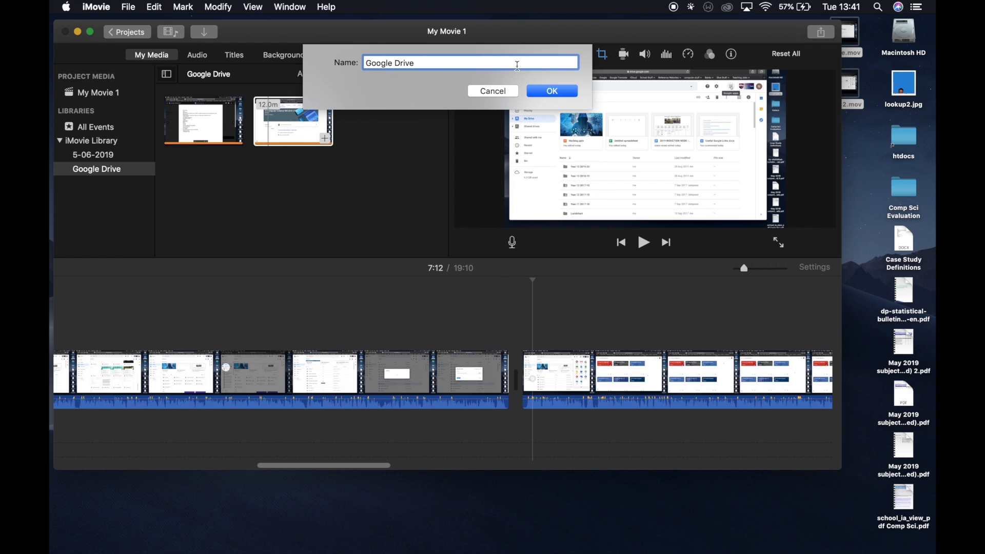
{"action": "left_click", "coordinate": [547, 93]}
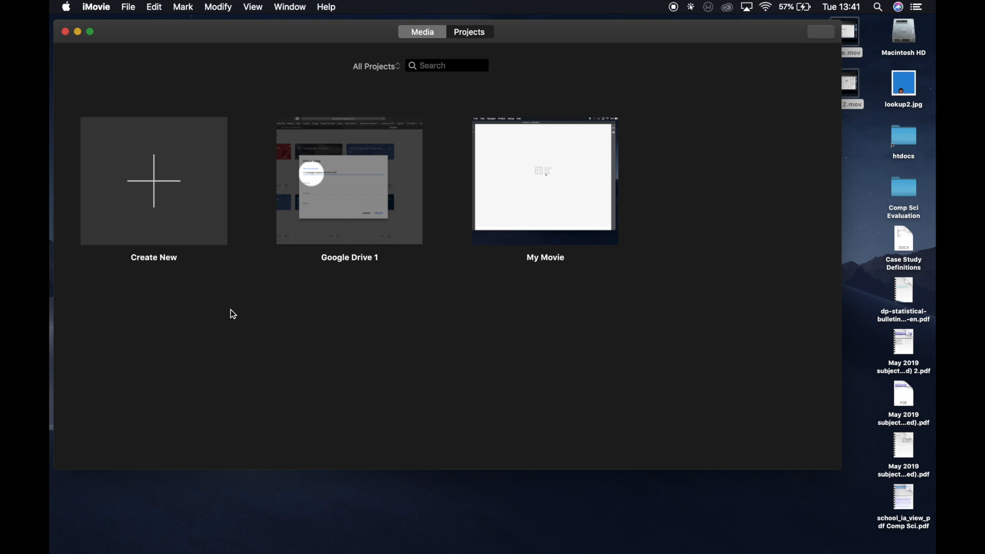
- Reopen the Google Drive 1 project and collapse the event list of the iMovie Library
{"action": "double_click", "coordinate": [383, 199]}
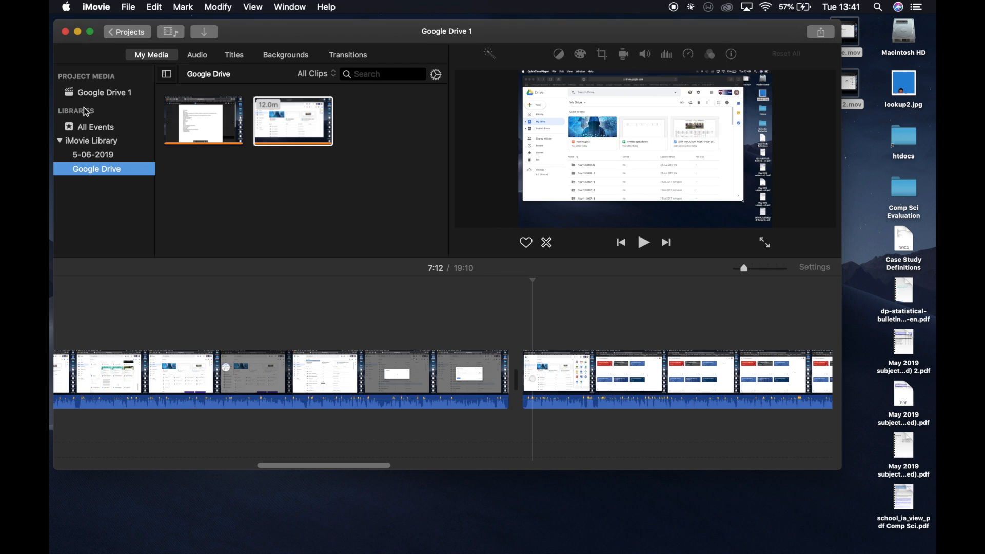
{"action": "left_click", "coordinate": [60, 140]}
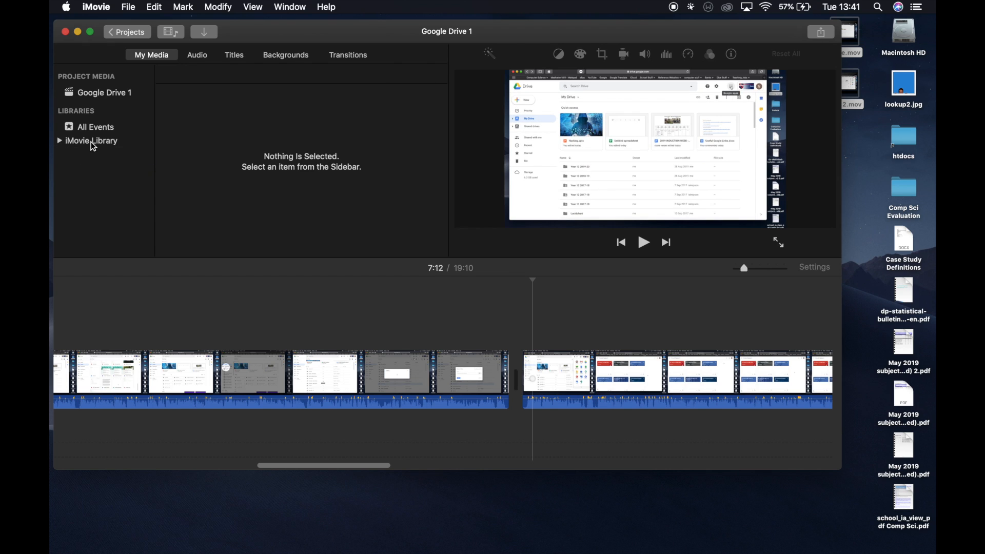